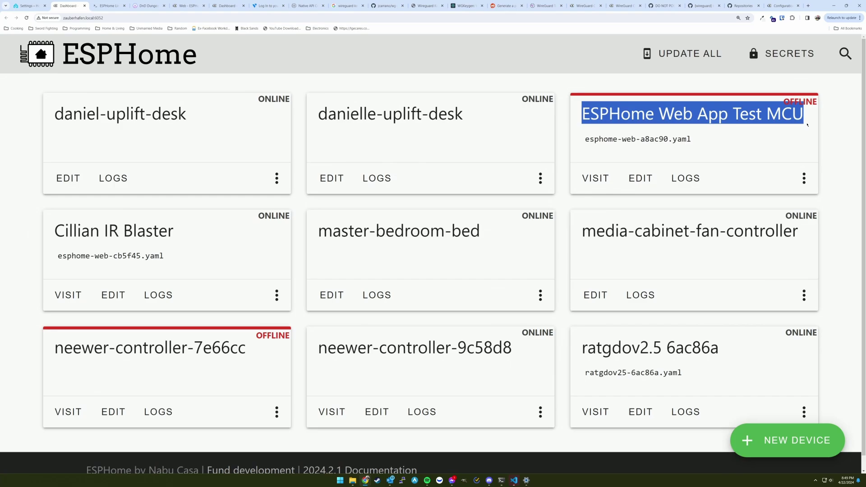
# Step: Open esphome-web-a8ac90.yaml from the ESPHome Web App Test MCU card in the editor
pyautogui.click(806, 124)
pyautogui.moveTo(579, 114); pyautogui.dragTo(806, 116)
pyautogui.click(797, 108)
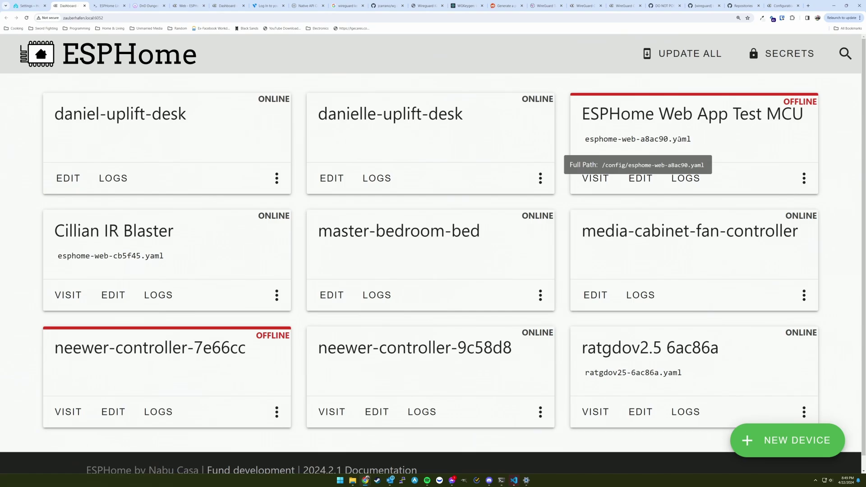
pyautogui.click(633, 186)
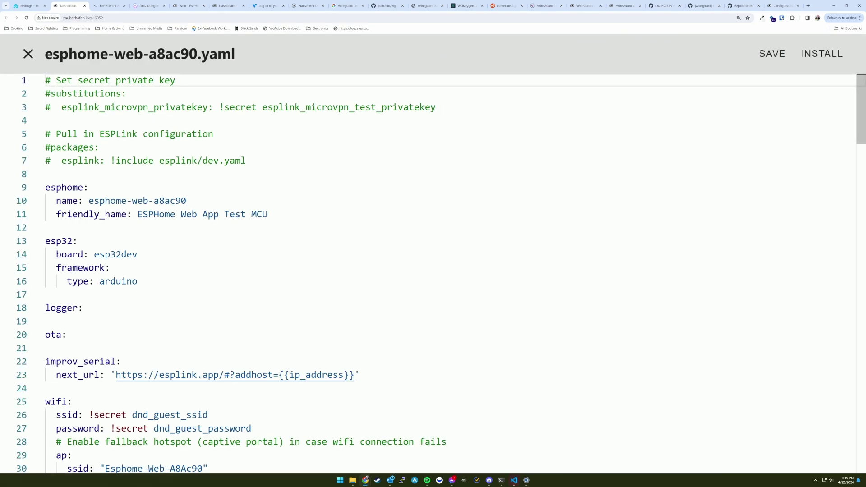
# Step: Remove the # marks on YAML lines 2, 3, 6 and 7 to enable substitutions and packages
pyautogui.press('Down')
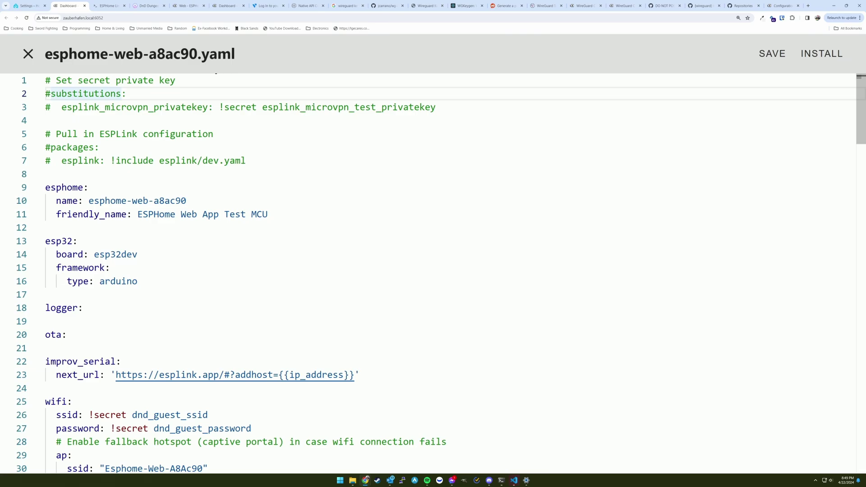
pyautogui.press('BackSpace')
pyautogui.press('Down')
pyautogui.press('Delete')
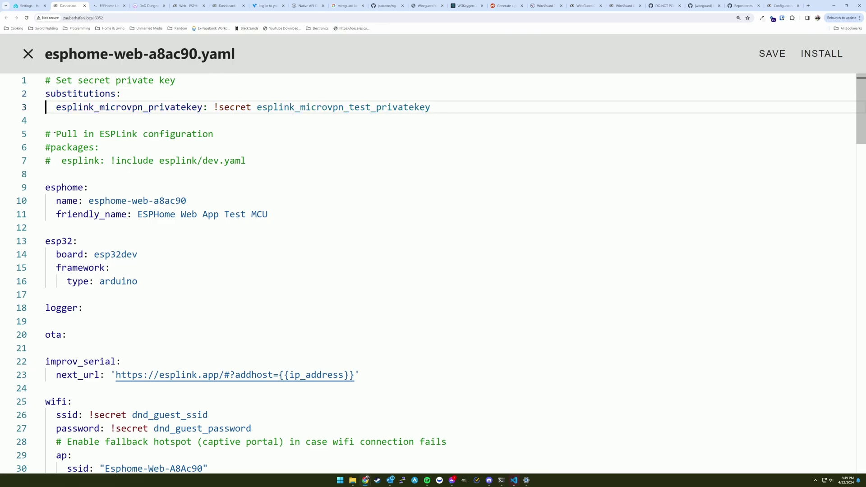
pyautogui.press('Down')
pyautogui.press('Down')
pyautogui.press('Down')
pyautogui.press('Delete')
pyautogui.press('Down')
pyautogui.press('Delete')
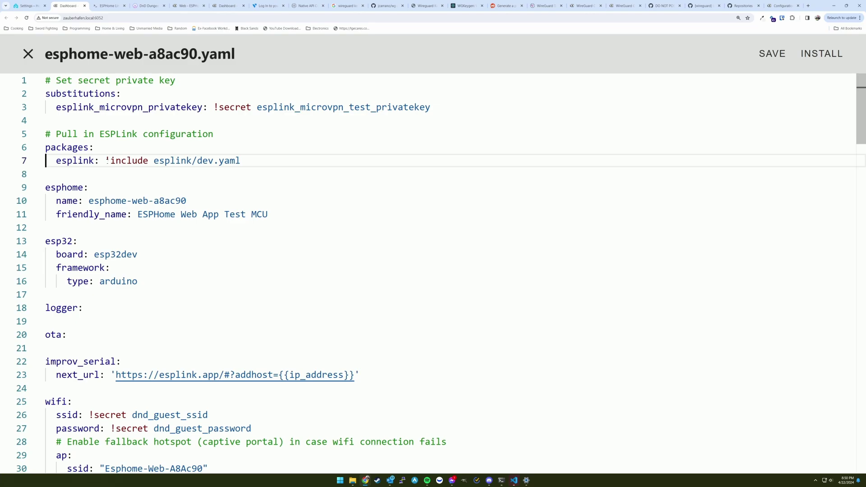
# Step: Check the !include on line 7 and select the esplink_microvpn_test_privatekey secret name
pyautogui.click(106, 161)
pyautogui.click(111, 107)
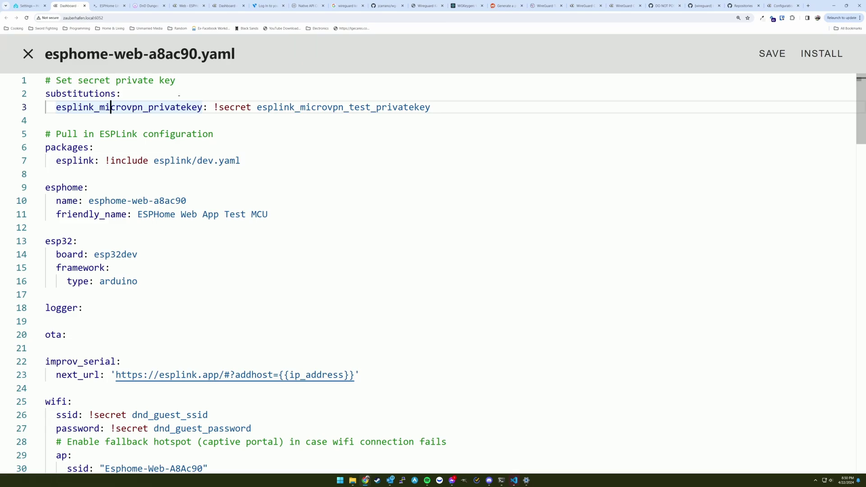
pyautogui.doubleClick(301, 107)
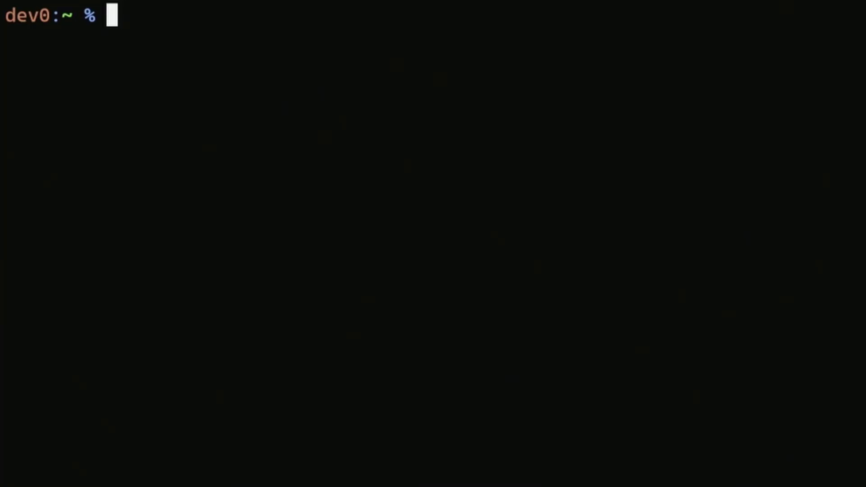
# Step: Generate a WireGuard key pair into esplink_private_key, then print and copy the private key
pyautogui.write('wg genkey | ')
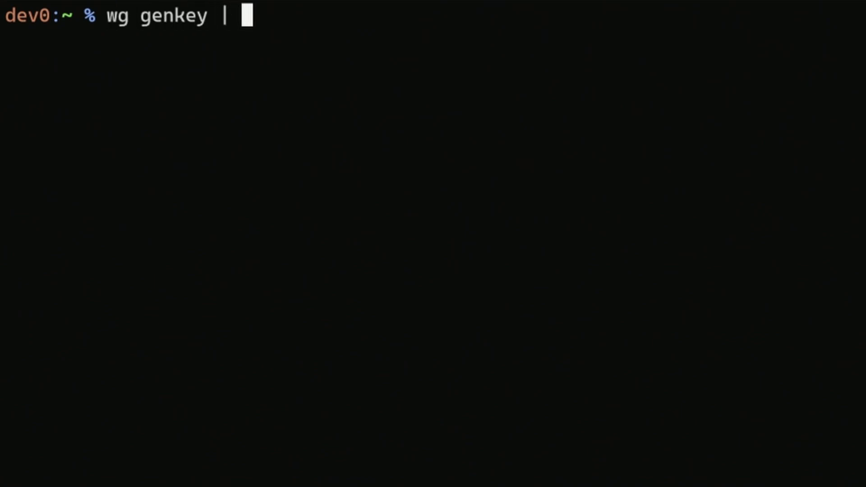
pyautogui.write('tee esplink_private_key | wg pubkey')
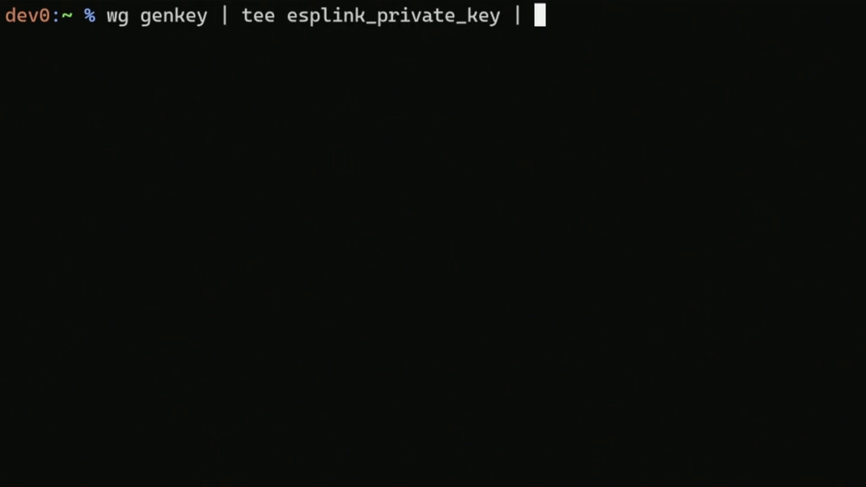
pyautogui.press('Return')
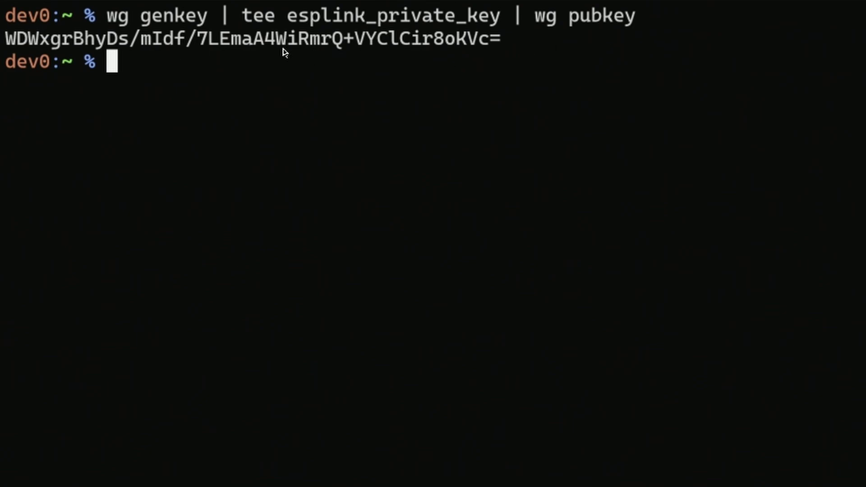
pyautogui.write('car')
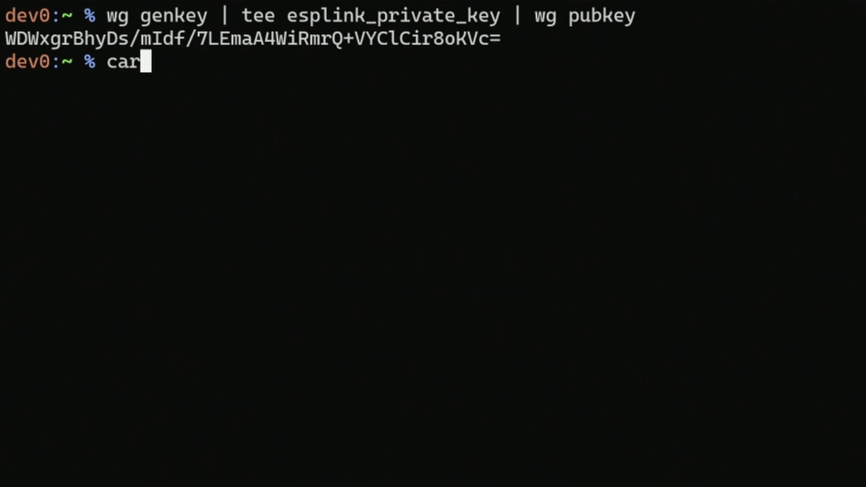
pyautogui.press('BackSpace')
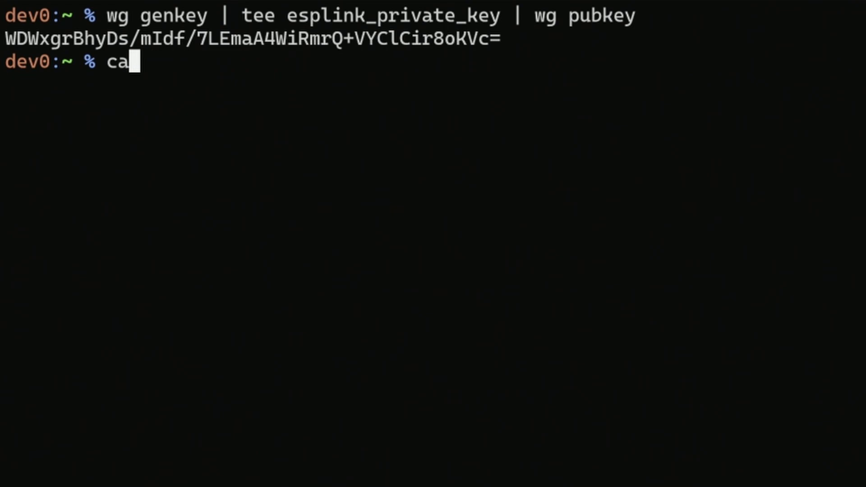
pyautogui.write('t es')
pyautogui.press('Tab')
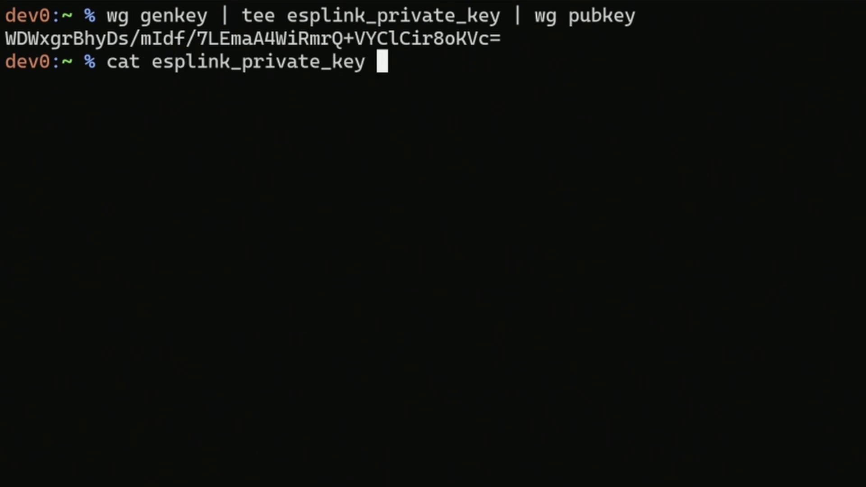
pyautogui.press('Return')
pyautogui.moveTo(6, 84); pyautogui.dragTo(502, 82)
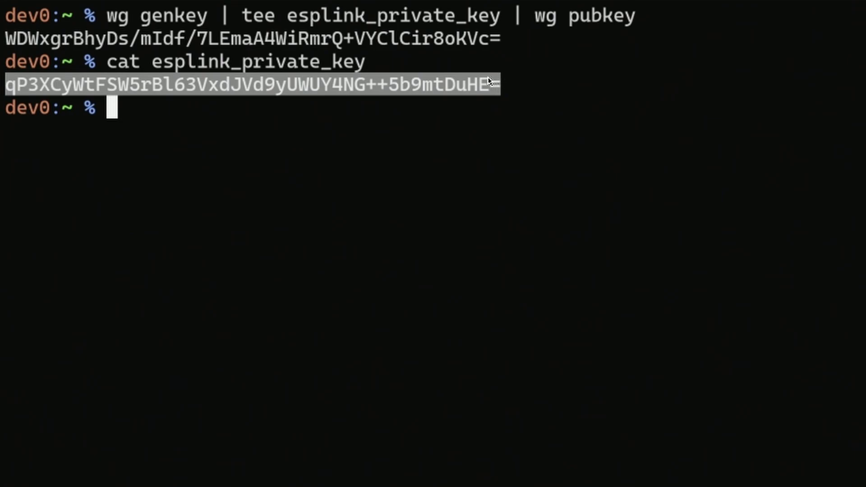
pyautogui.hotkey('ctrl', 'c')
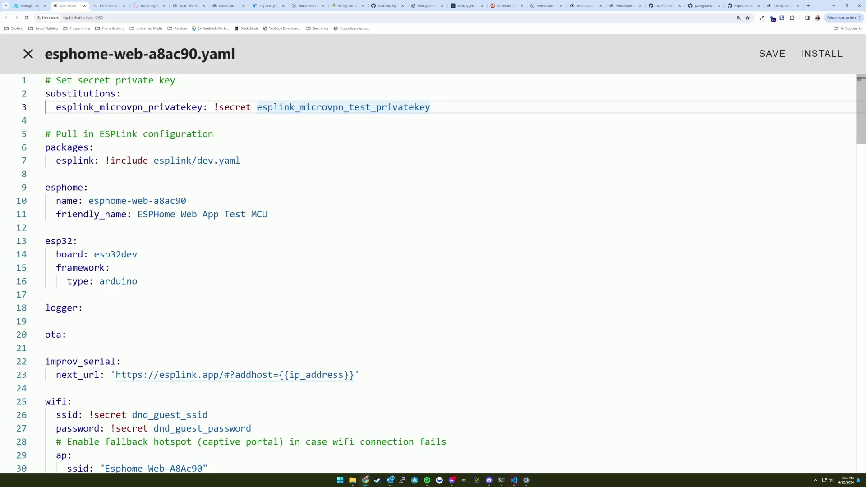
# Step: Paste the private key between the empty quotes on line 1 of secrets.yaml and save
pyautogui.moveTo(214, 106); pyautogui.dragTo(431, 107)
pyautogui.click(431, 107)
pyautogui.press('Escape')
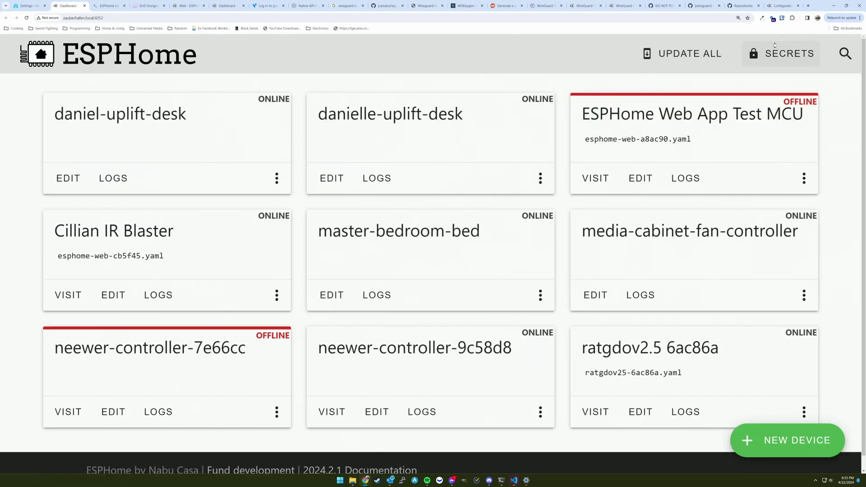
pyautogui.click(775, 49)
pyautogui.click(236, 80)
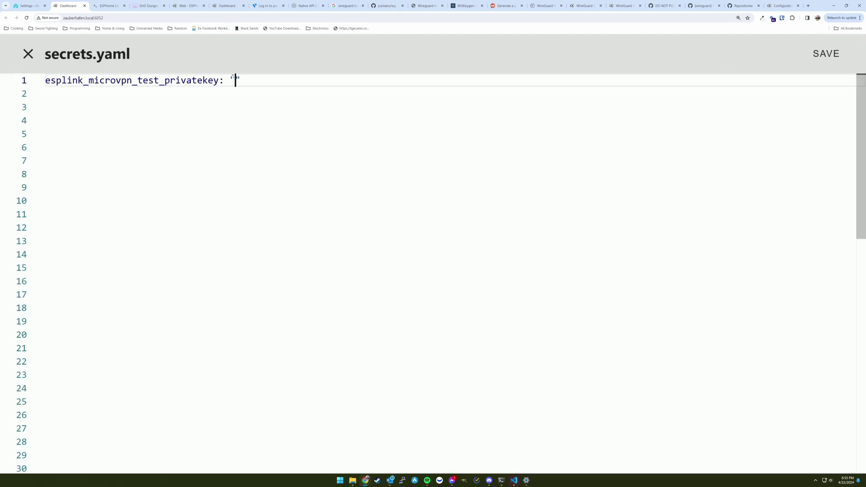
pyautogui.hotkey('ctrl', 'v')
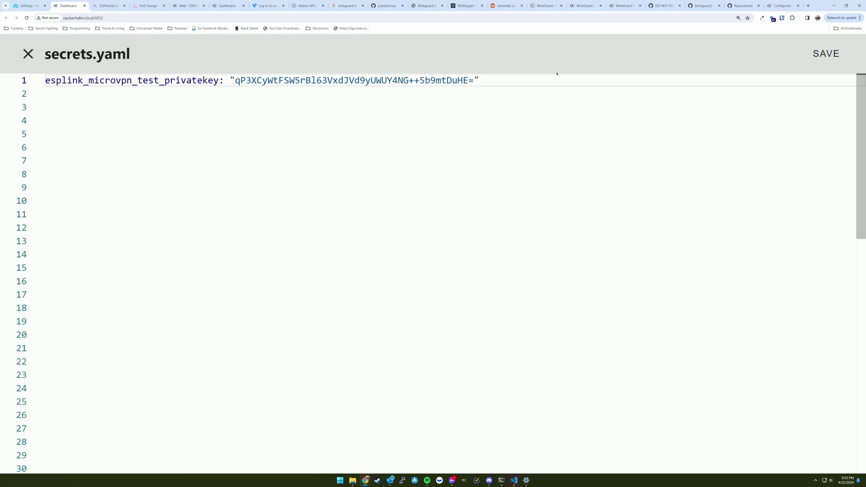
pyautogui.click(830, 61)
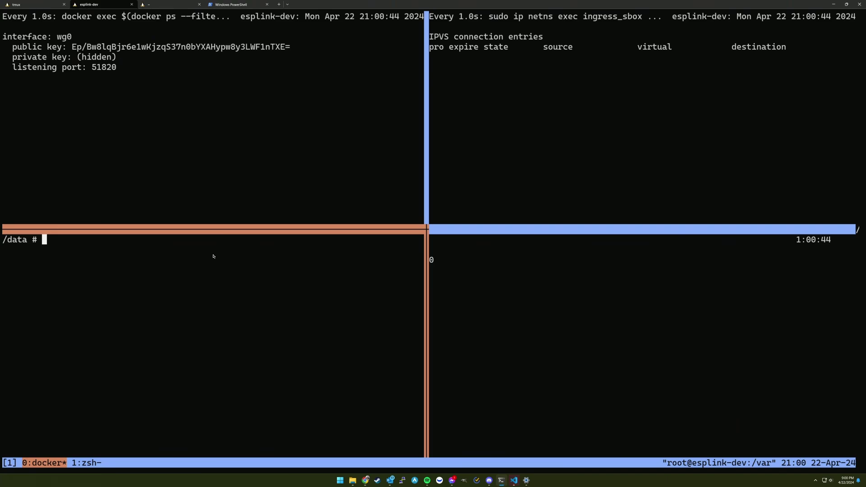
# Step: Register the device's public key as peer test at address 10.107.0.2 with redis-cli hset
pyautogui.hotkey('ctrl', 'Tab')
pyautogui.moveTo(4, 27); pyautogui.dragTo(217, 28)
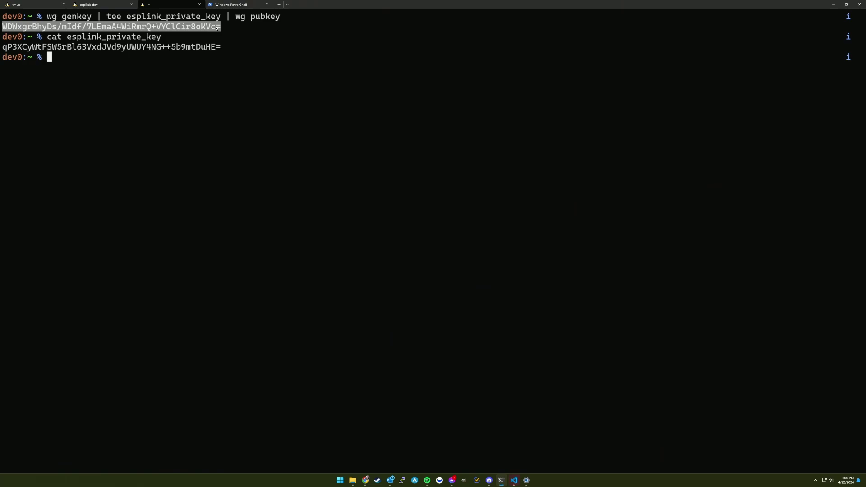
pyautogui.hotkey('ctrl', 'c')
pyautogui.hotkey('ctrl', 'shift', 'Tab')
pyautogui.write('redis-cli')
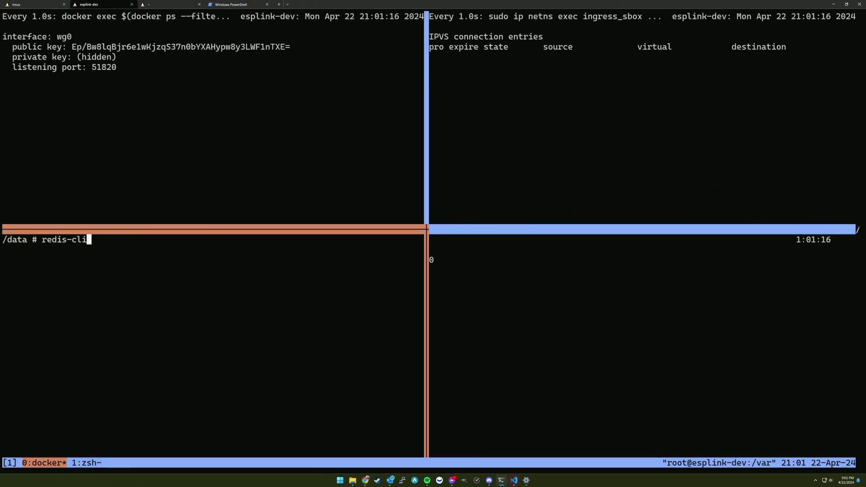
pyautogui.write(' hset peers:{test}:')
pyautogui.hotkey('ctrl', 'v')
pyautogui.write('address 10.107.0.2')
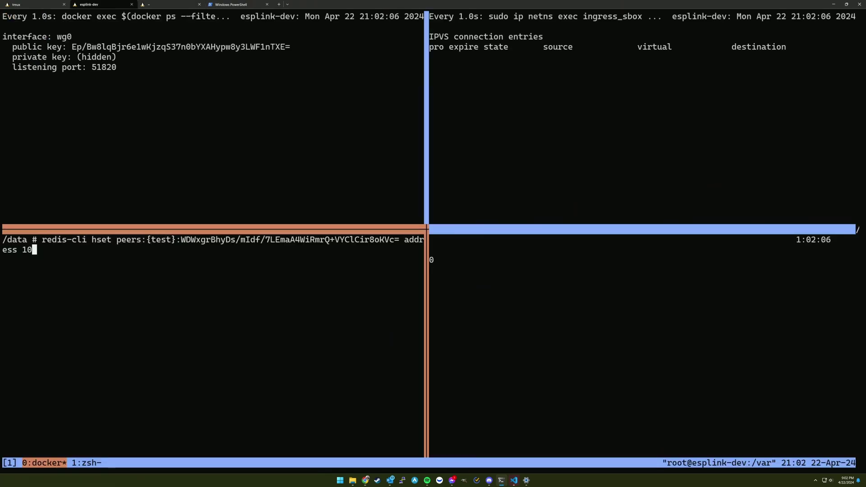
pyautogui.press('Return')
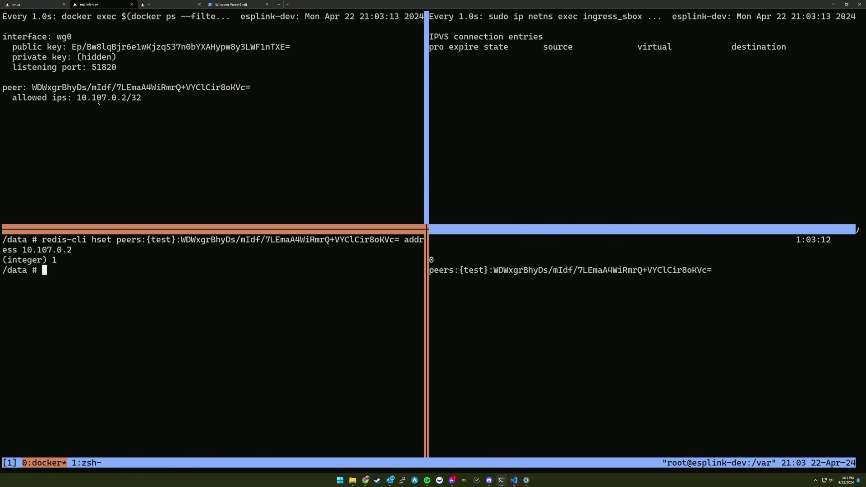
# Step: Map routes:{test}:30000 to 10.107.0.2 with redis-cli set, correcting the failed command
pyautogui.write('redis-cli routes:{test}:30000 10.107.0.2')
pyautogui.press('Return')
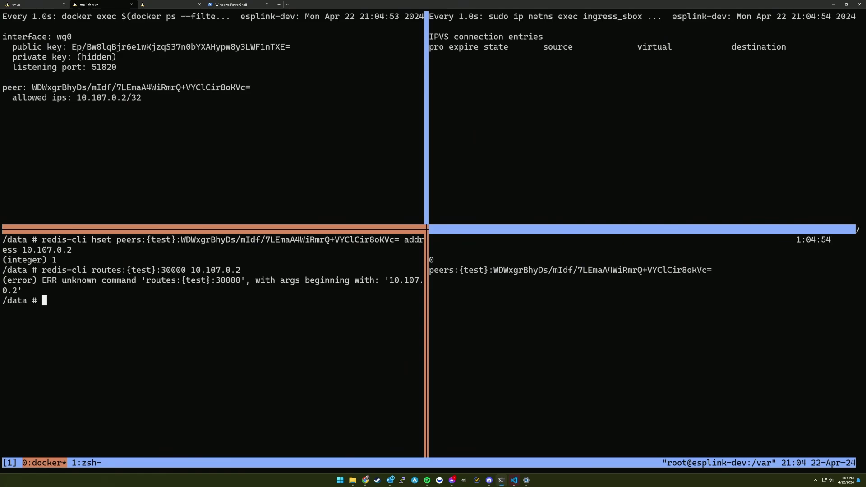
pyautogui.press('Up')
pyautogui.press('Left')
pyautogui.press('Left')
pyautogui.press('Left')
pyautogui.press('Left')
pyautogui.press('Left')
pyautogui.press('Left')
pyautogui.press('Left')
pyautogui.press('Left')
pyautogui.press('Left')
pyautogui.press('Left')
pyautogui.press('Left')
pyautogui.press('Left')
pyautogui.press('Left')
pyautogui.press('Left')
pyautogui.press('Left')
pyautogui.press('Left')
pyautogui.press('Left')
pyautogui.press('Left')
pyautogui.press('Left')
pyautogui.press('Left')
pyautogui.write('set')
pyautogui.press('Return')
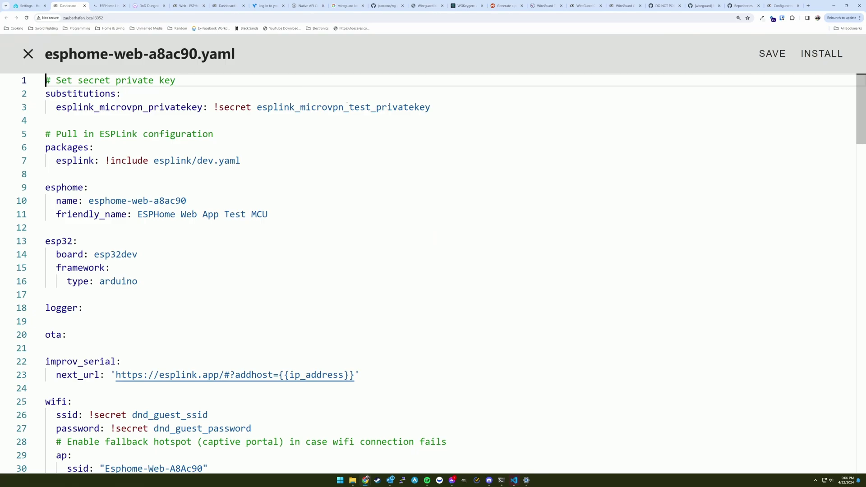
# Step: Review the stored key in secrets.yaml, then reopen the Web App Test MCU's esphome-web-a8ac90.yaml
pyautogui.click(26, 53)
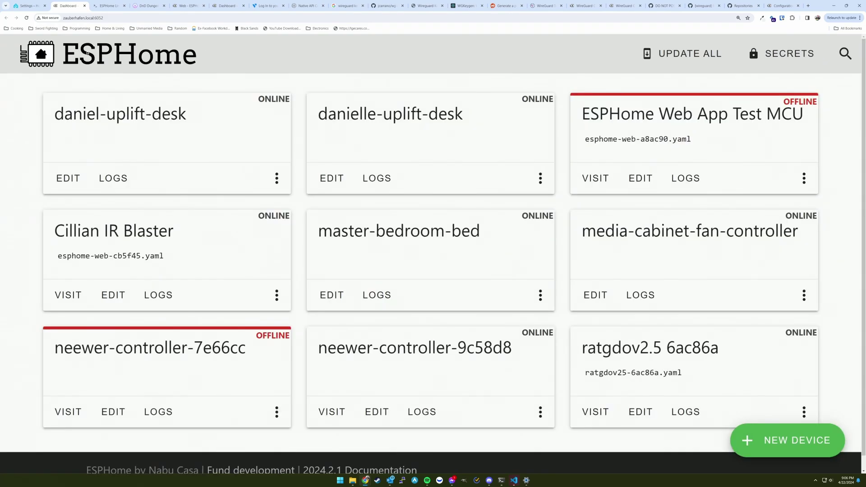
pyautogui.click(772, 56)
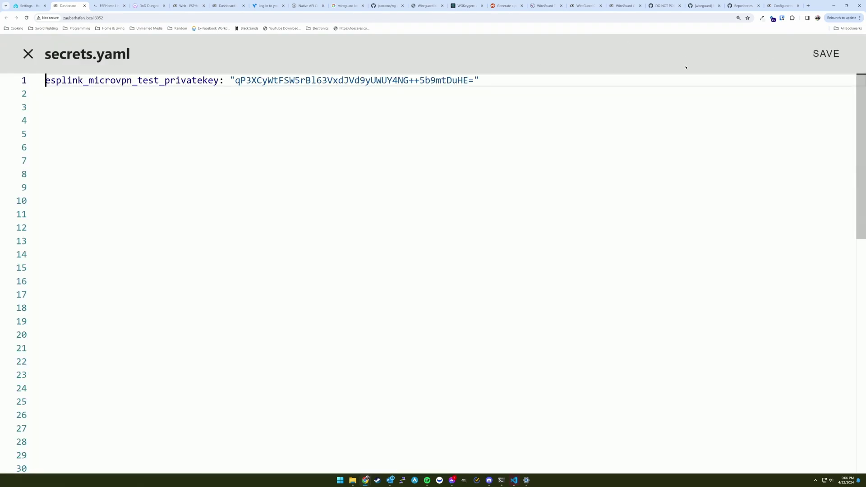
pyautogui.click(28, 54)
pyautogui.click(587, 187)
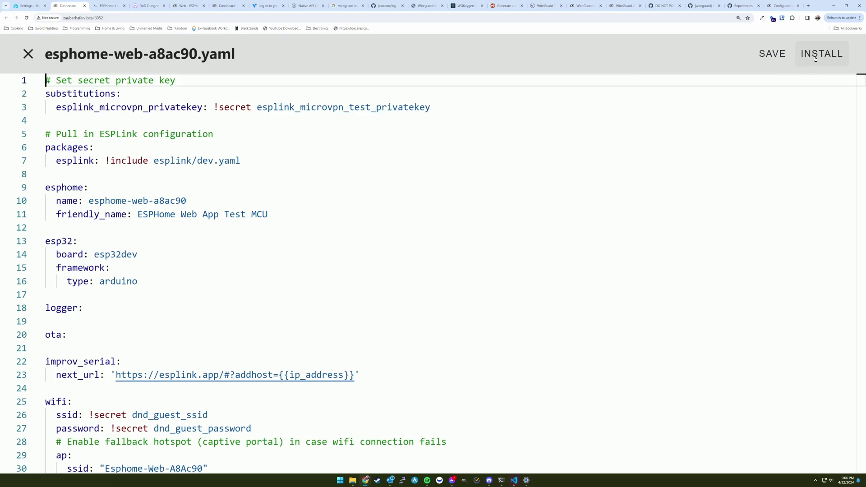
# Step: Save the config and download the compiled firmware via Plug into this computer to Downloads
pyautogui.click(815, 59)
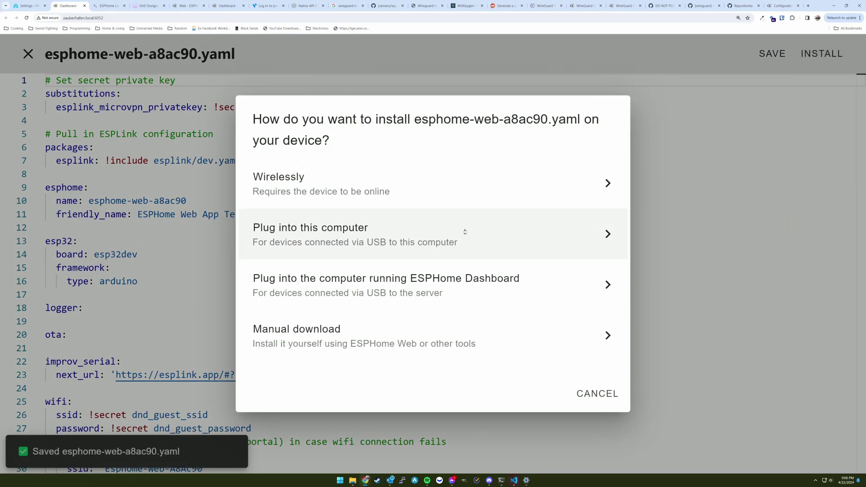
pyautogui.click(464, 228)
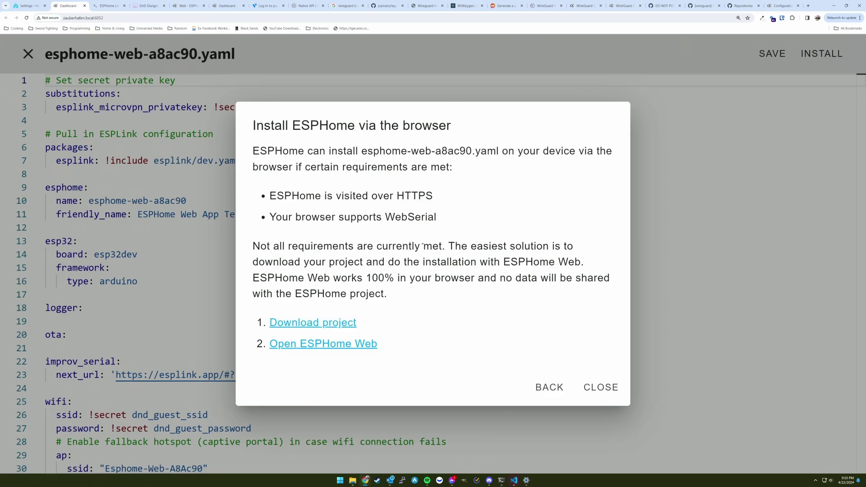
pyautogui.click(337, 324)
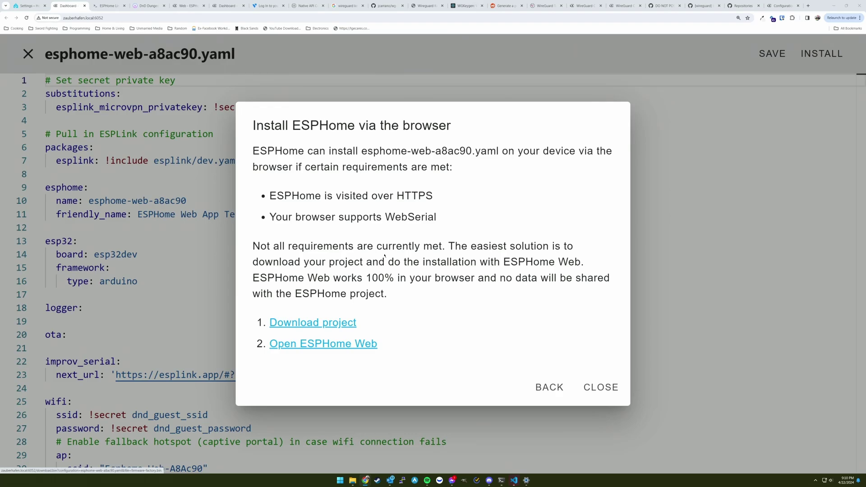
pyautogui.click(509, 352)
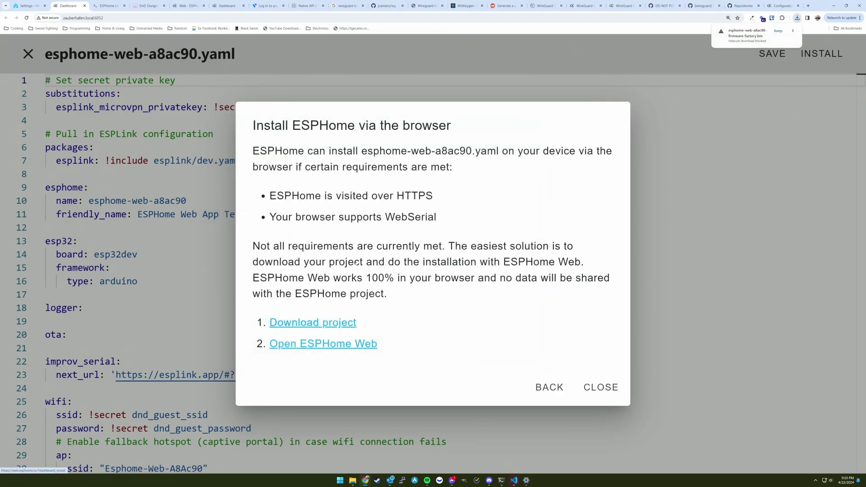
pyautogui.click(106, 6)
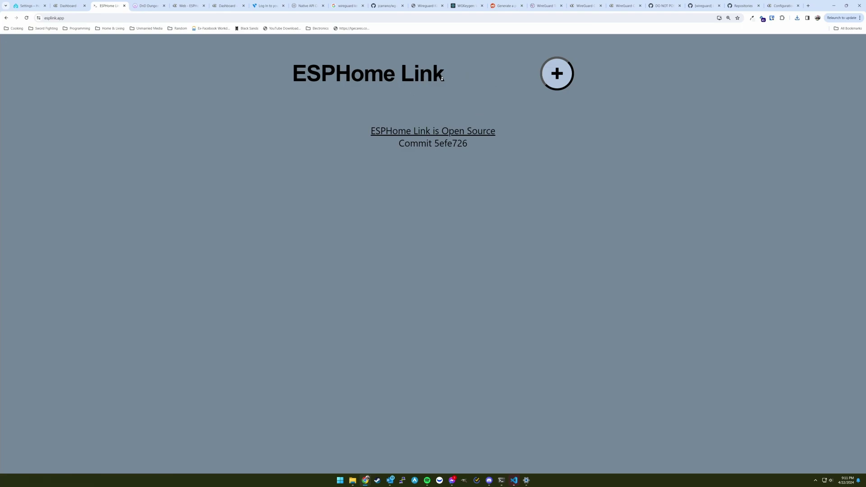
# Step: Connect the ESP32 over USB on COM4 and flash the esphome-web-a8ac90 firmware-factory .bin
pyautogui.click(557, 74)
pyautogui.click(493, 75)
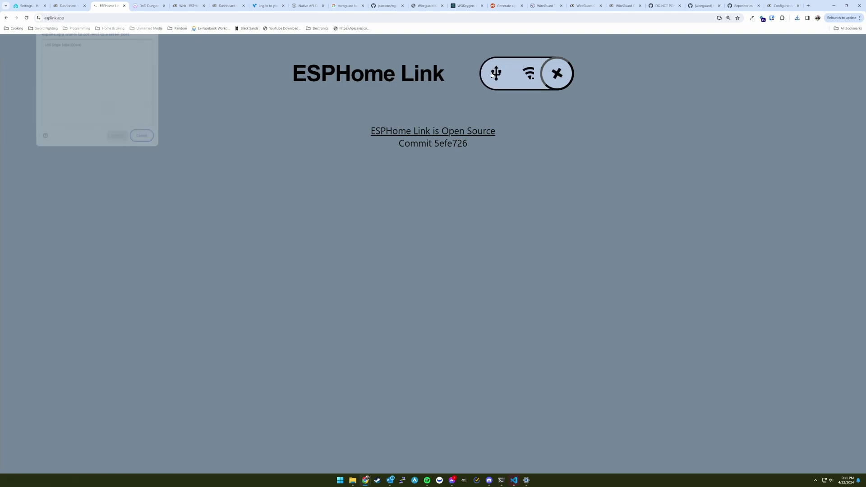
pyautogui.click(50, 44)
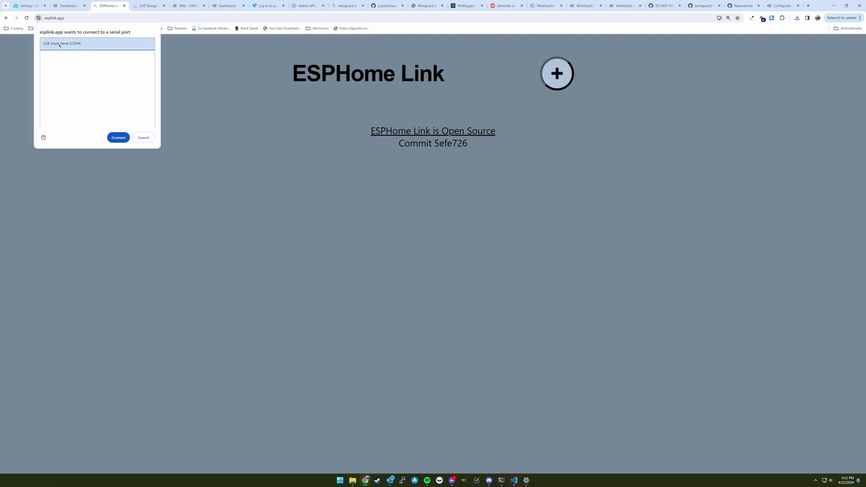
pyautogui.click(119, 138)
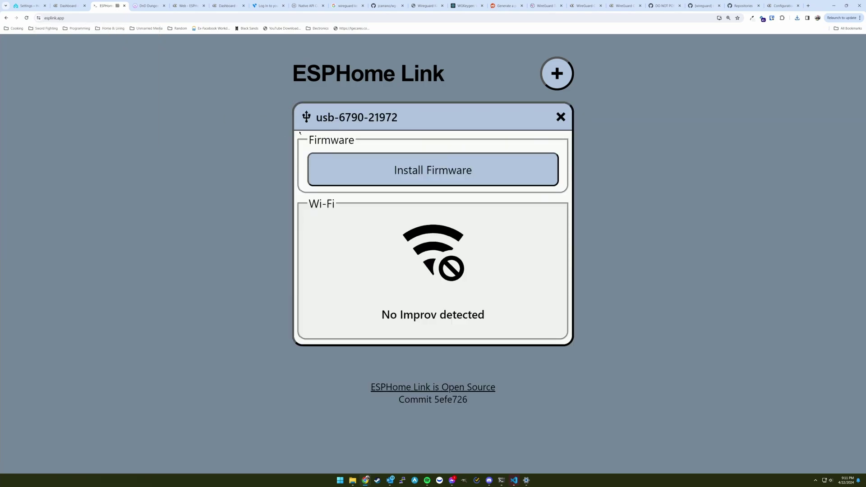
pyautogui.click(433, 184)
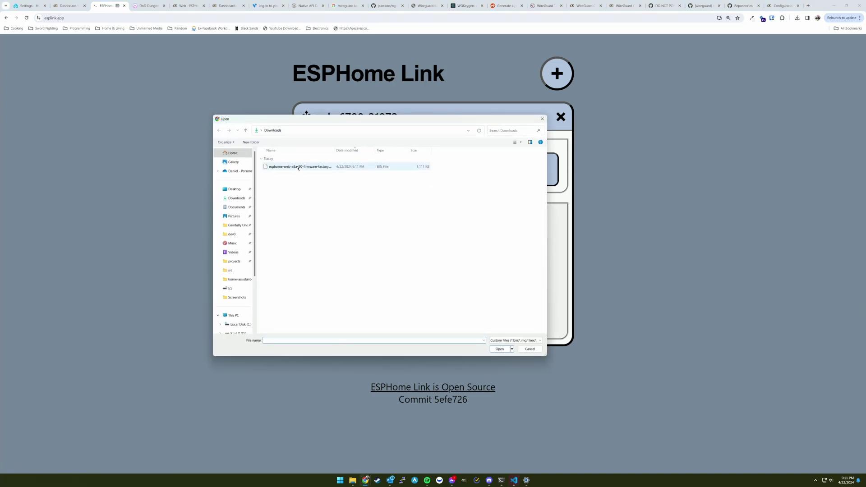
pyautogui.click(298, 167)
pyautogui.click(500, 350)
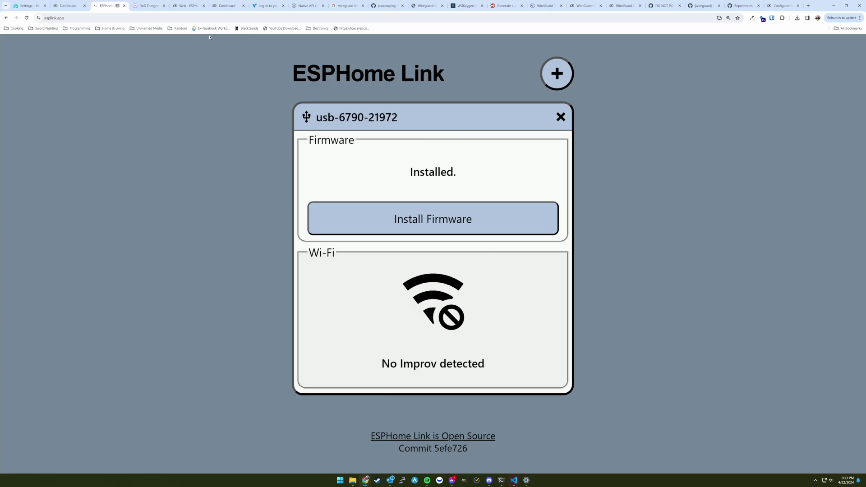
# Step: Confirm the test peer's handshake on wg0, copy the private key line, and return to Home Assistant
pyautogui.hotkey('alt', 'Tab')
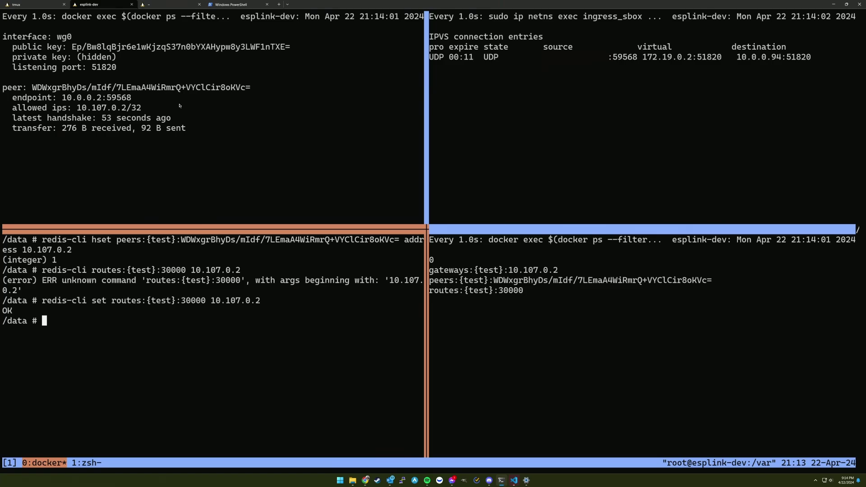
pyautogui.hotkey('ctrl', 'Tab')
pyautogui.moveTo(4, 47); pyautogui.dragTo(219, 47)
pyautogui.hotkey('ctrl', 'c')
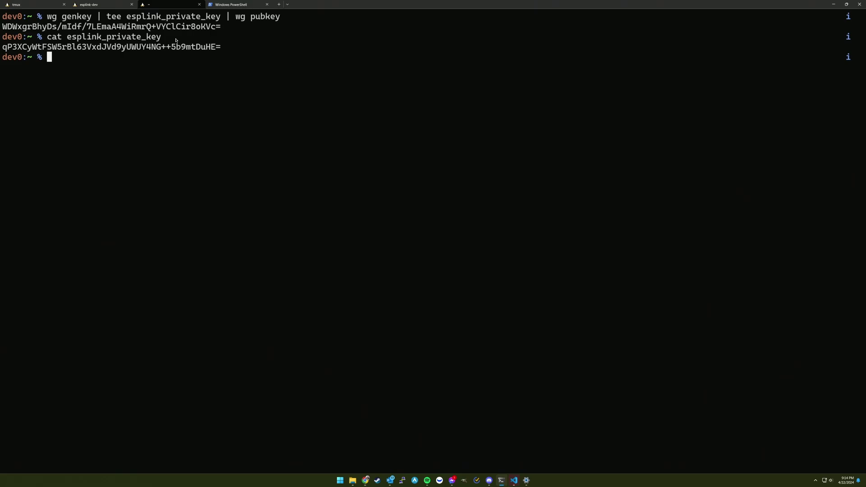
pyautogui.hotkey('alt', 'Tab')
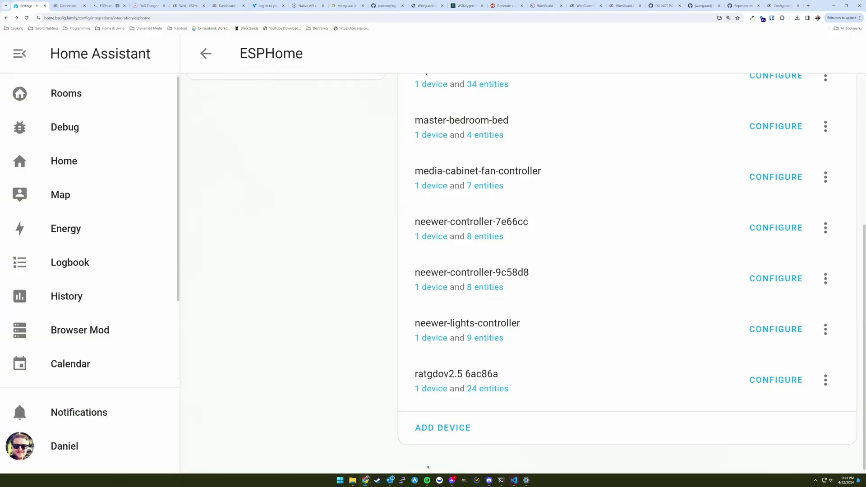
# Step: Add the device at host dev.vpn.esplink.app, port 30000, and paste its encryption key
pyautogui.click(442, 432)
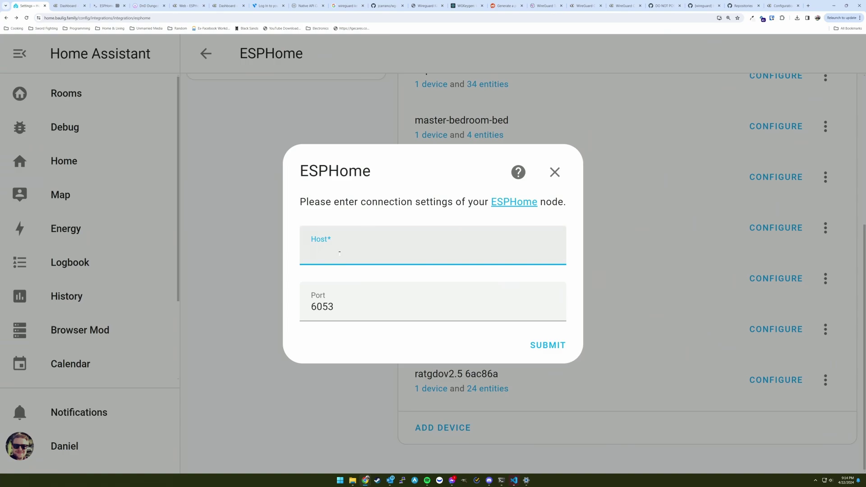
pyautogui.write('dev.vpn.esplink.')
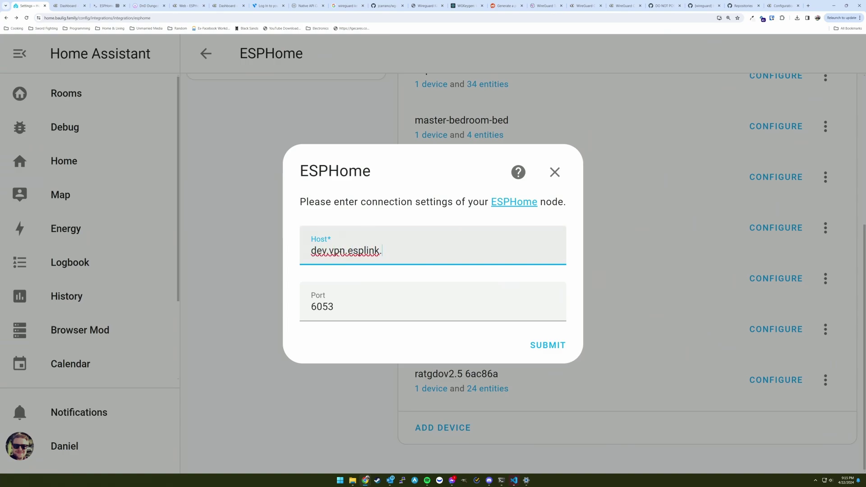
pyautogui.write('app')
pyautogui.click(363, 304)
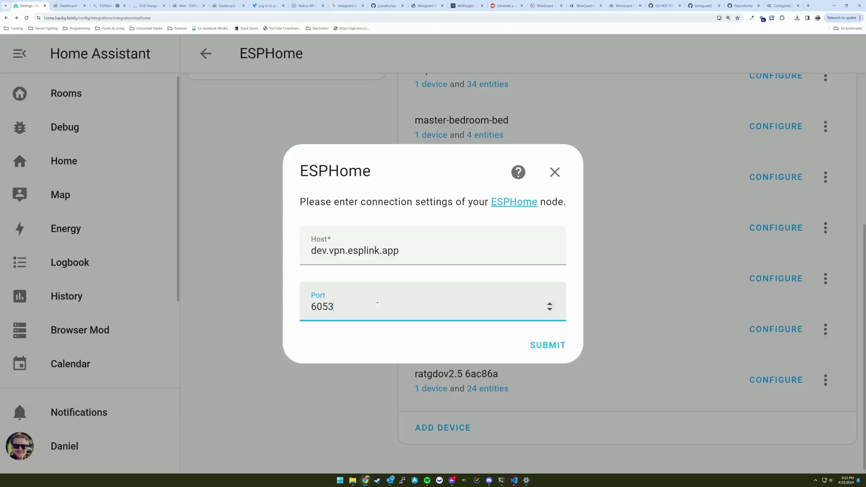
pyautogui.hotkey('alt', 'Tab')
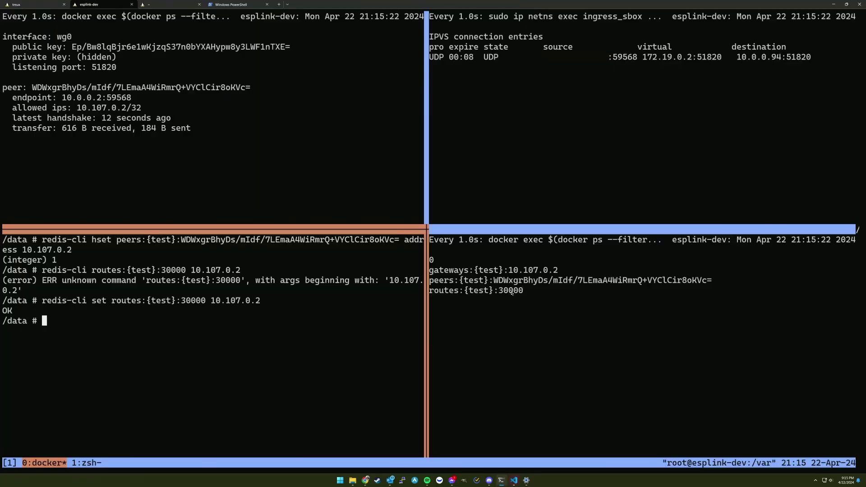
pyautogui.hotkey('alt', 'Tab')
pyautogui.write('0')
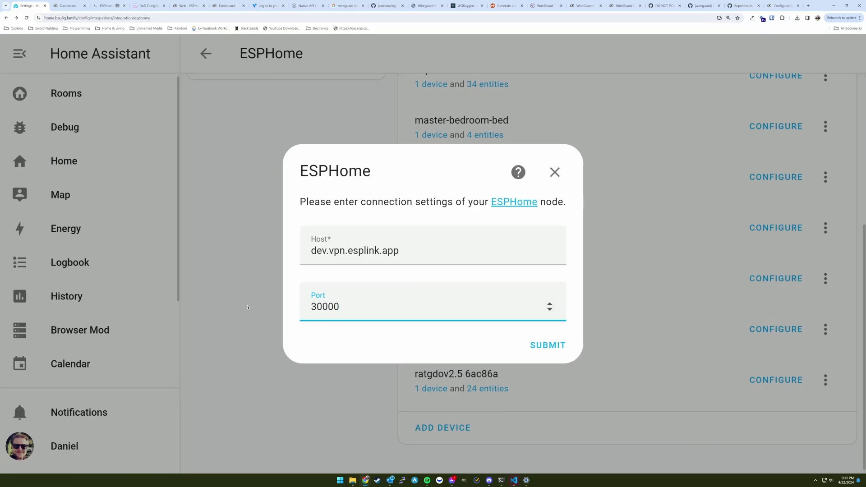
pyautogui.click(548, 347)
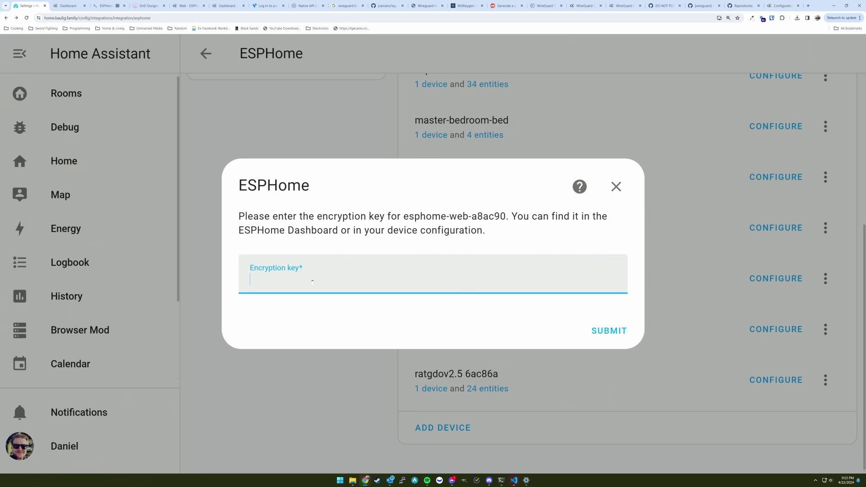
pyautogui.hotkey('ctrl', 'v')
pyautogui.press('Return')
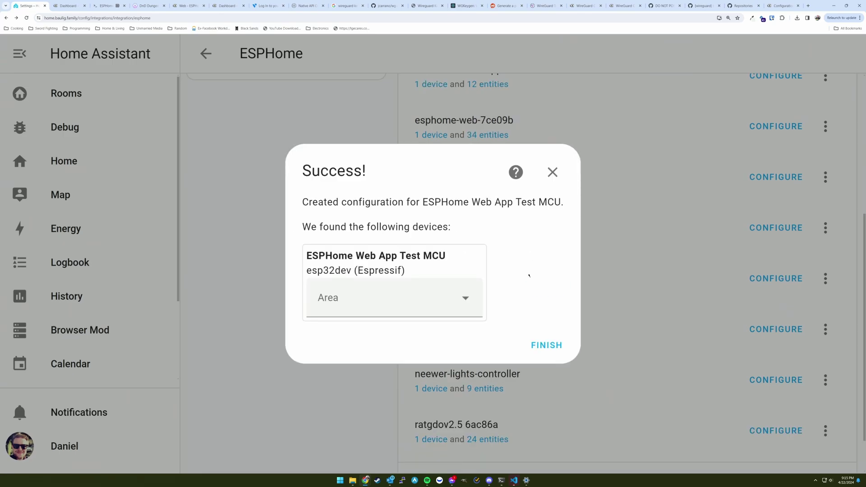
# Step: Finish setup and view the ESPHome Web App Test MCU device info, controls and logbook
pyautogui.click(547, 345)
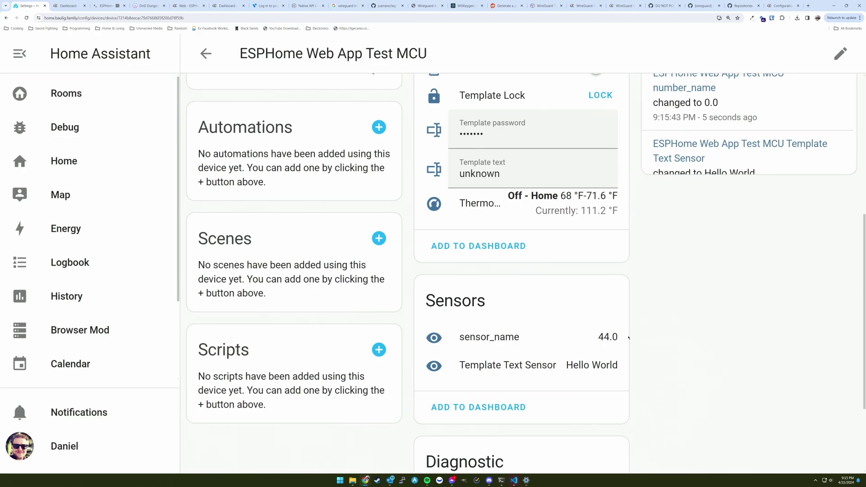
pyautogui.scroll(5, 629, 338)
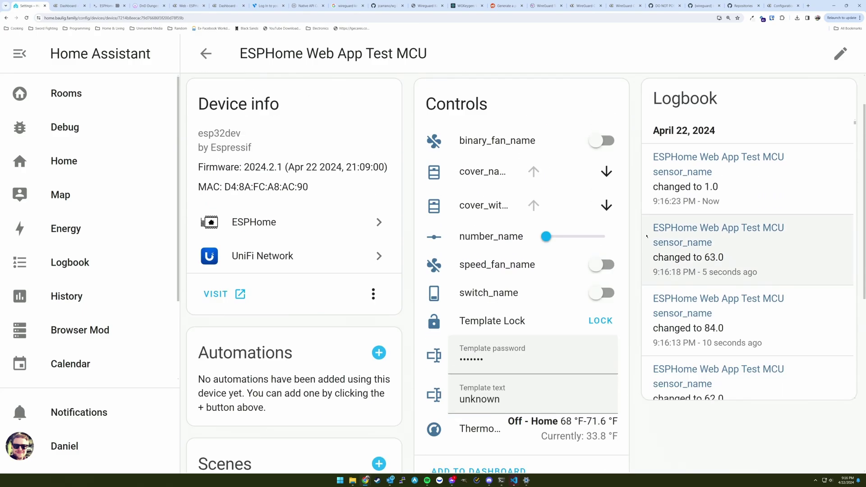